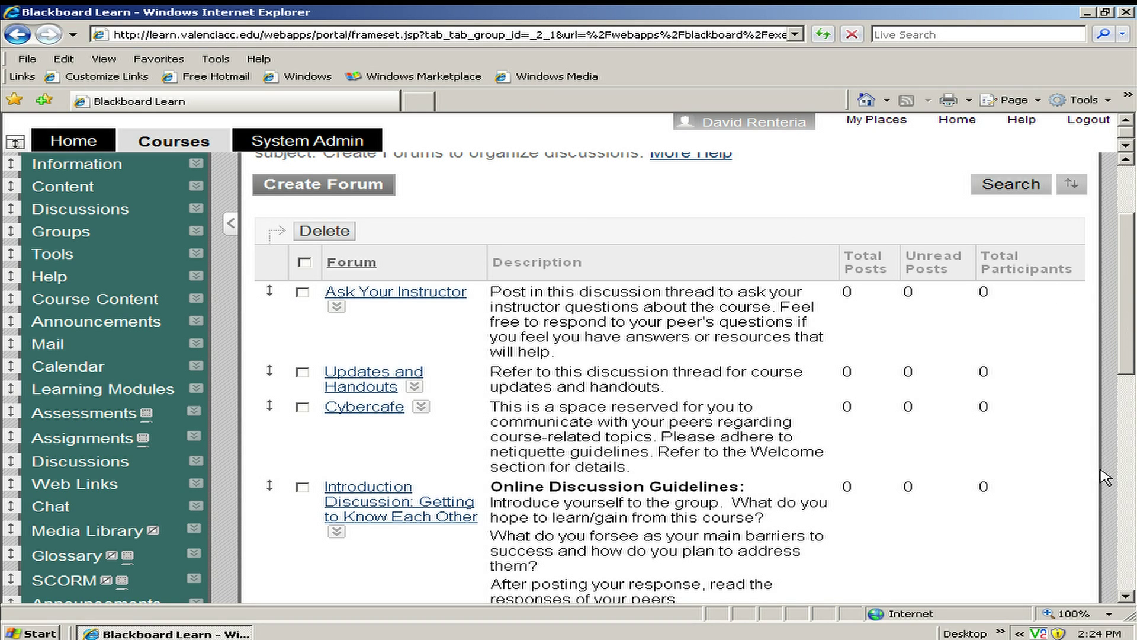
Open the course's Bulk Delete page from Control Panel's Packages and Utilities
left_click(1132, 494)
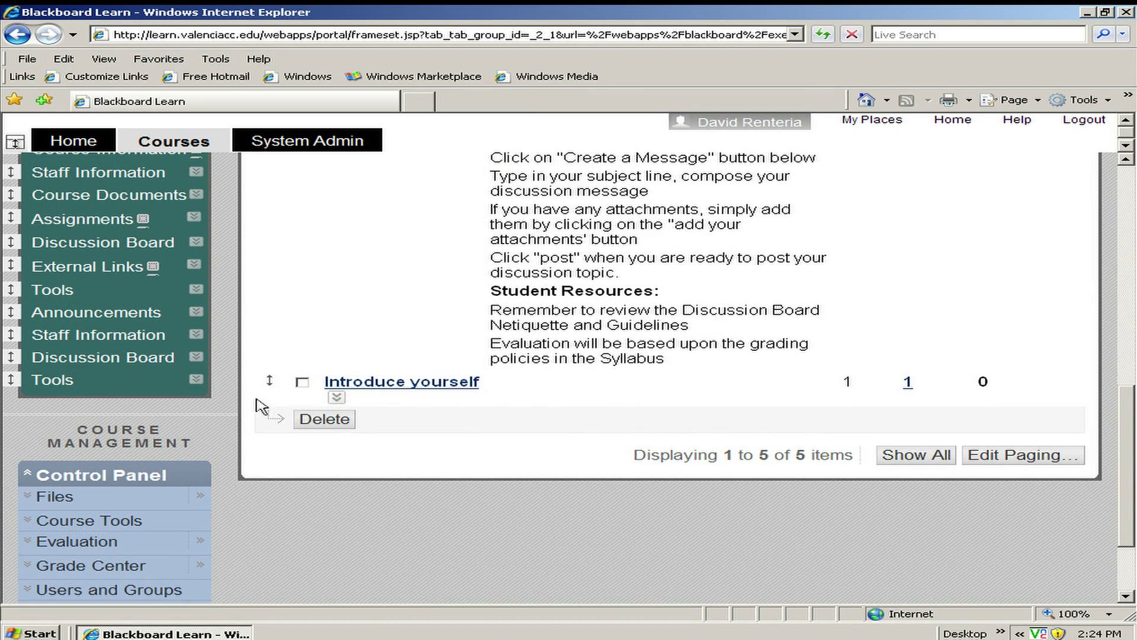
scroll(184, 468, "down", 3)
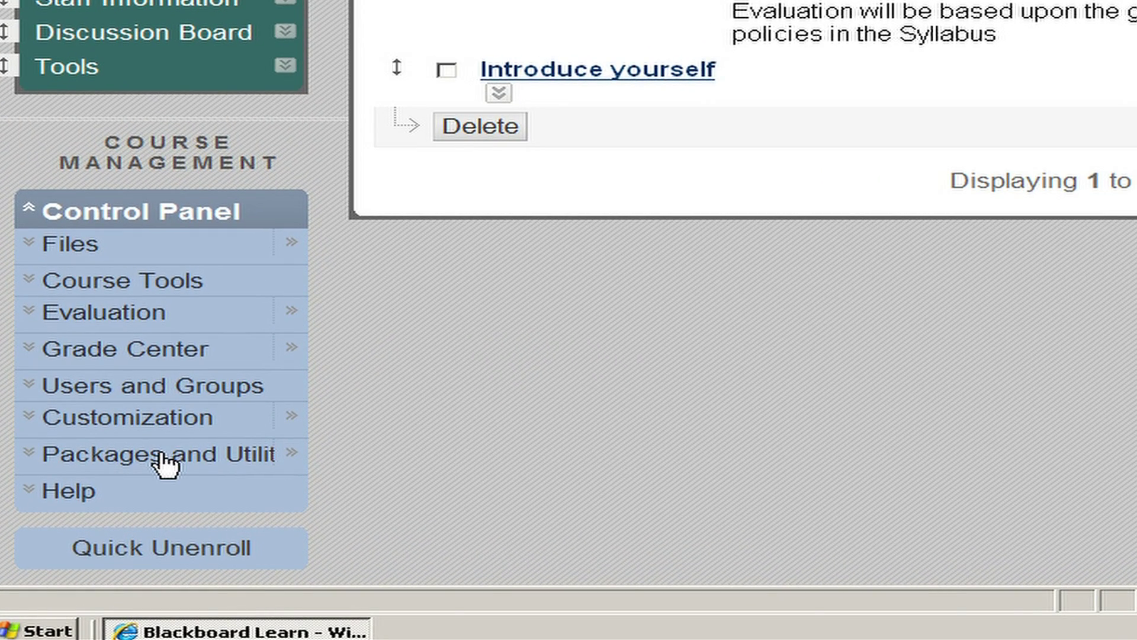
left_click(162, 458)
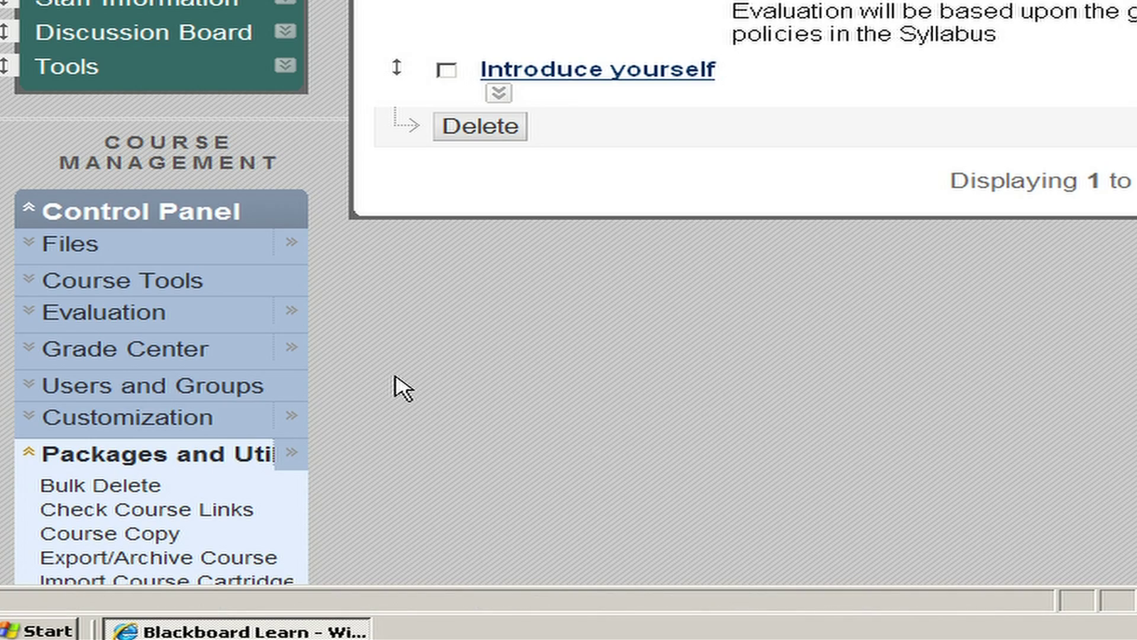
scroll(403, 389, "down", 3)
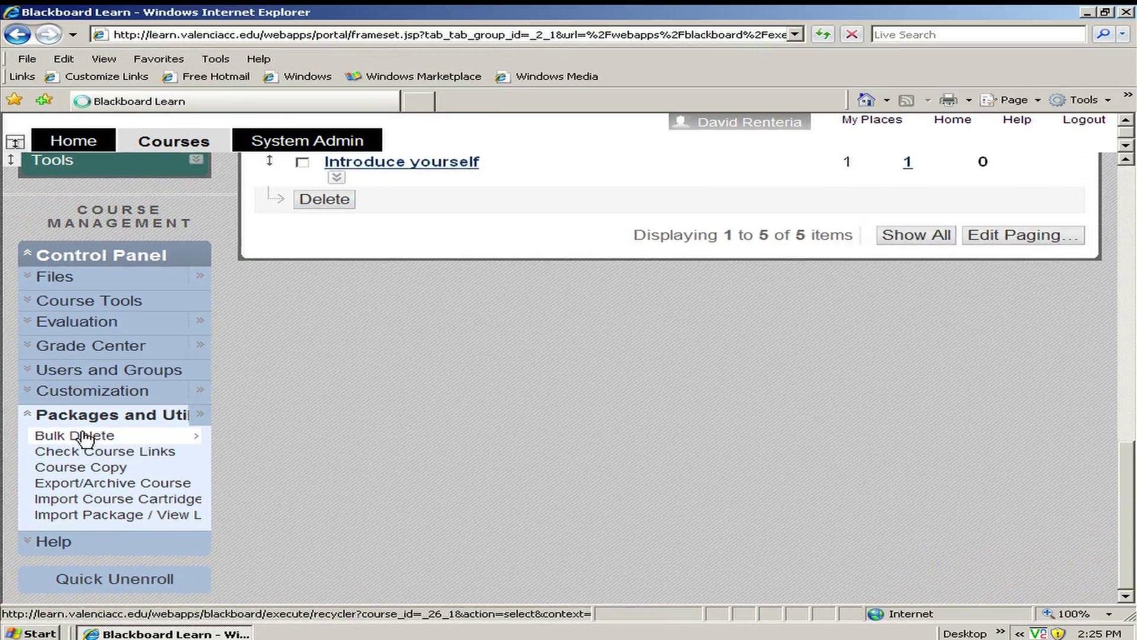
left_click(113, 330)
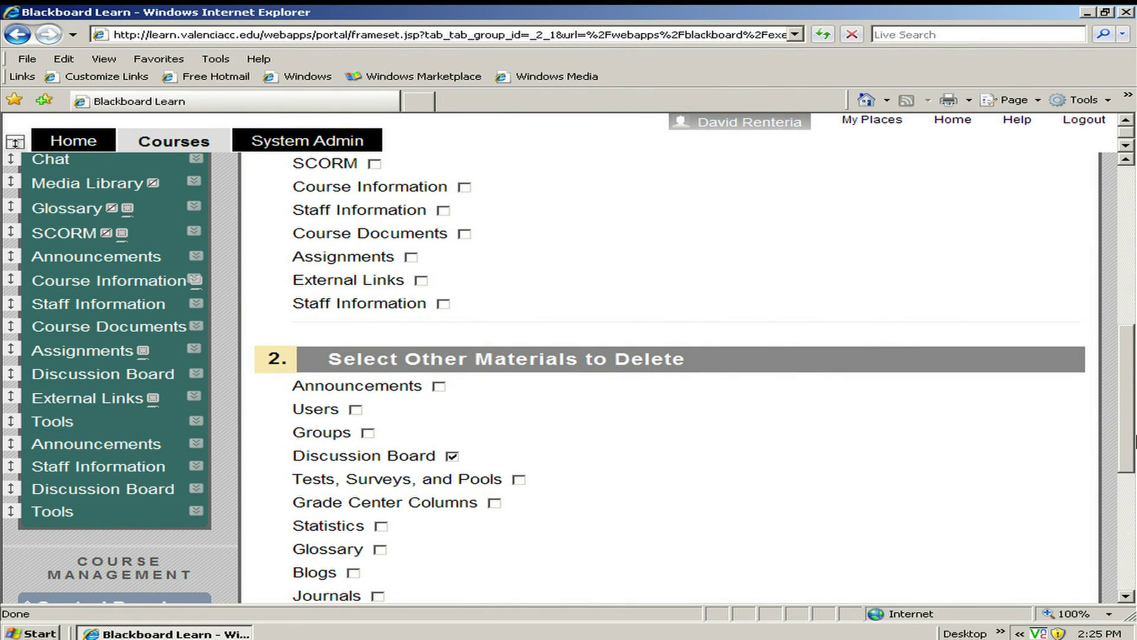
Check only Discussion Board and enter 'Delete' in the Confirmation box
left_click_drag(1132, 441, 1109, 551)
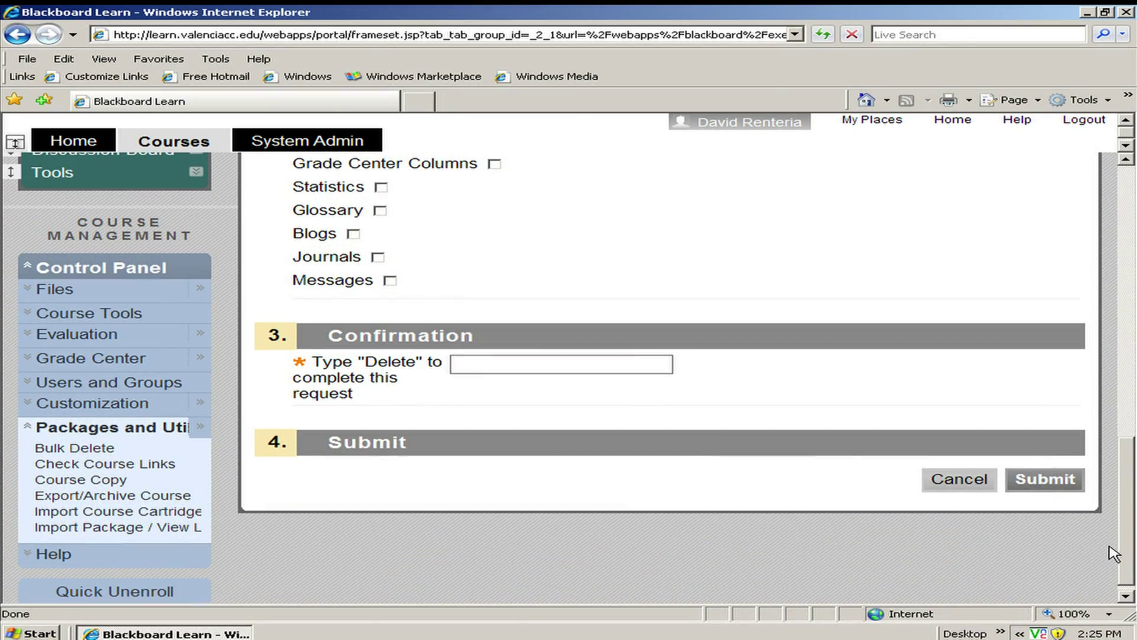
left_click(557, 365)
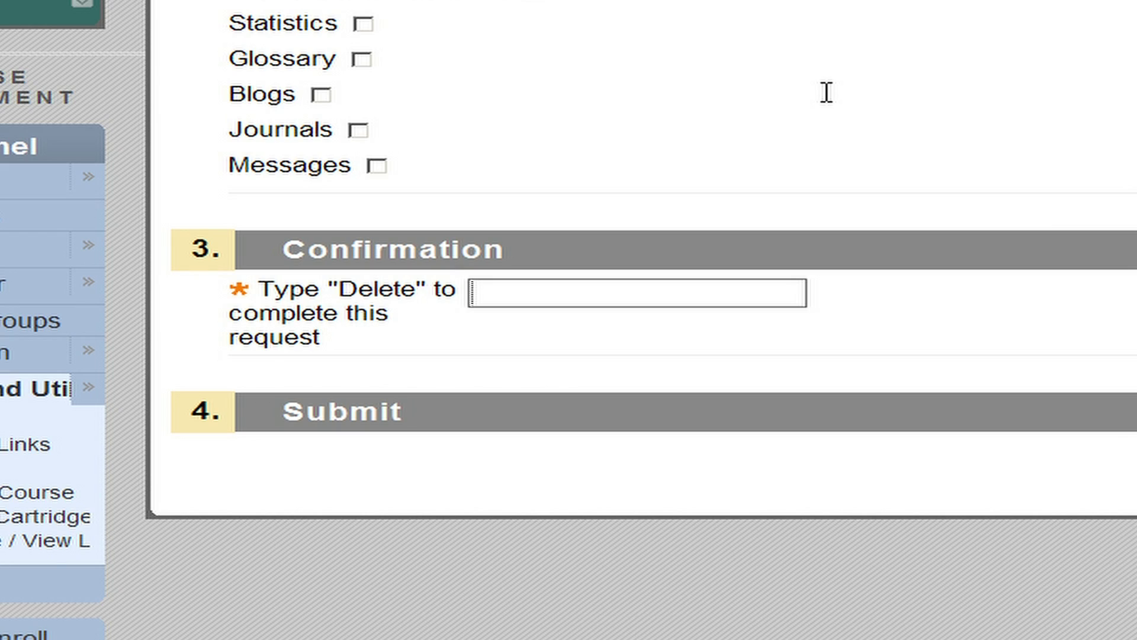
type("Delete")
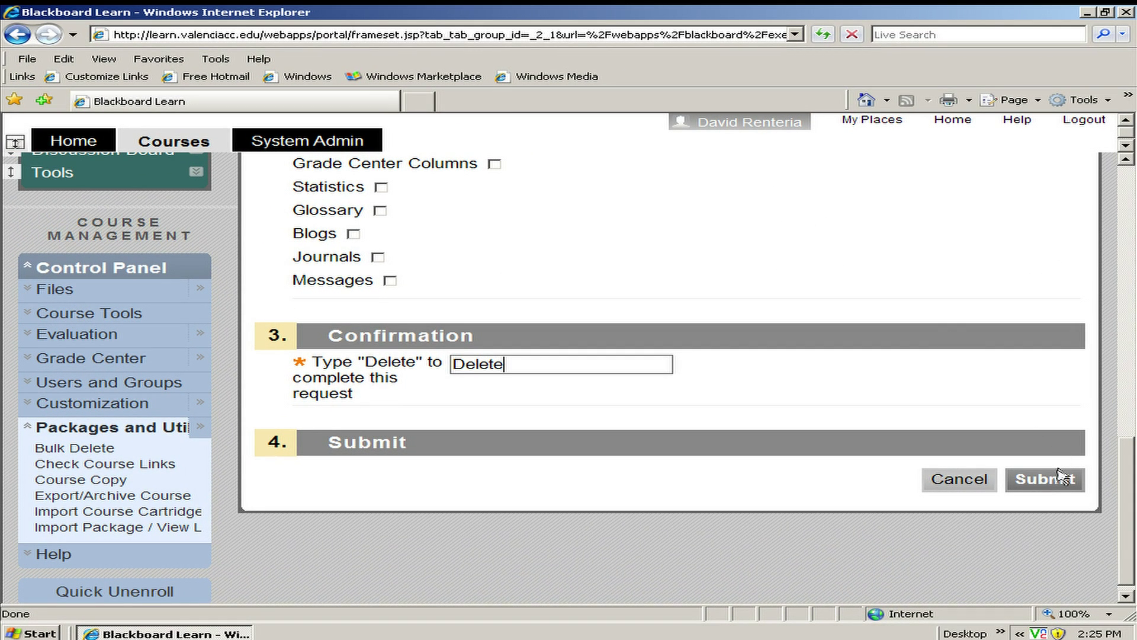
Submit the Discussion Board bulk delete and confirm the Discussions page shows 'No items found.'
left_click(1054, 481)
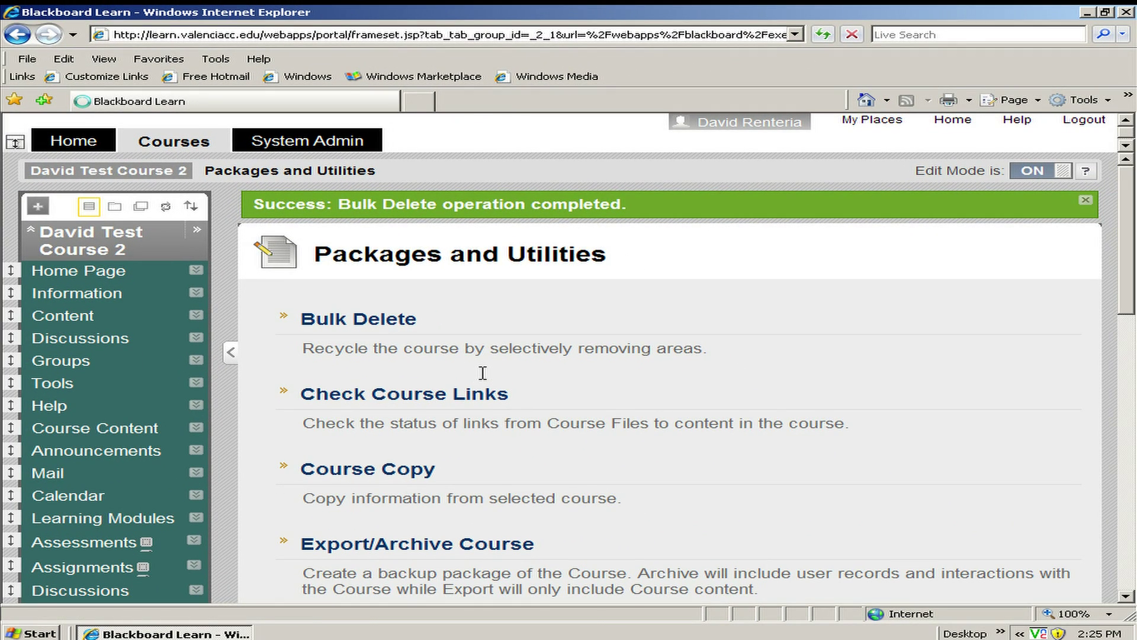
left_click(31, 422)
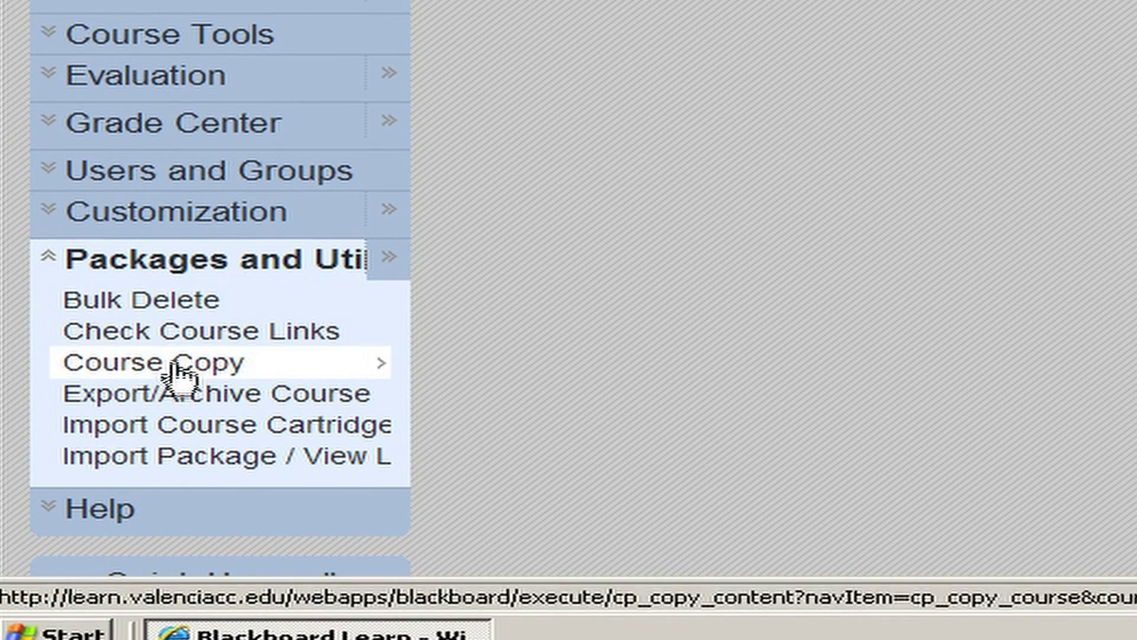
Reopen Bulk Delete and check Information, Content, Course Content, Learning Modules, Assessments, Web Links, Media Library
left_click(143, 305)
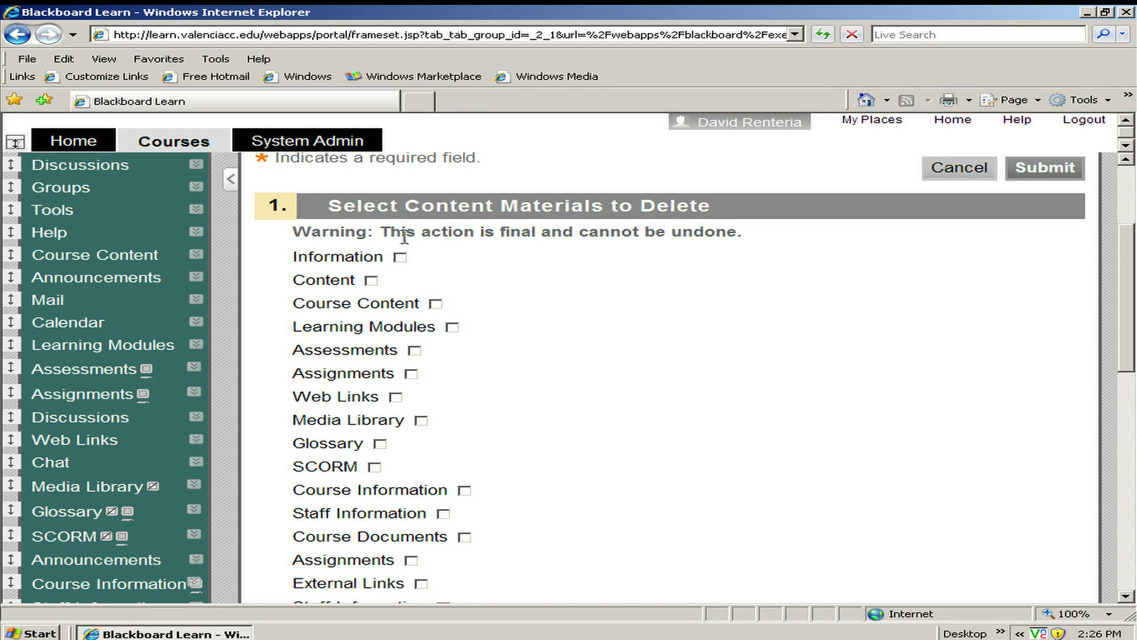
left_click(400, 258)
left_click(370, 280)
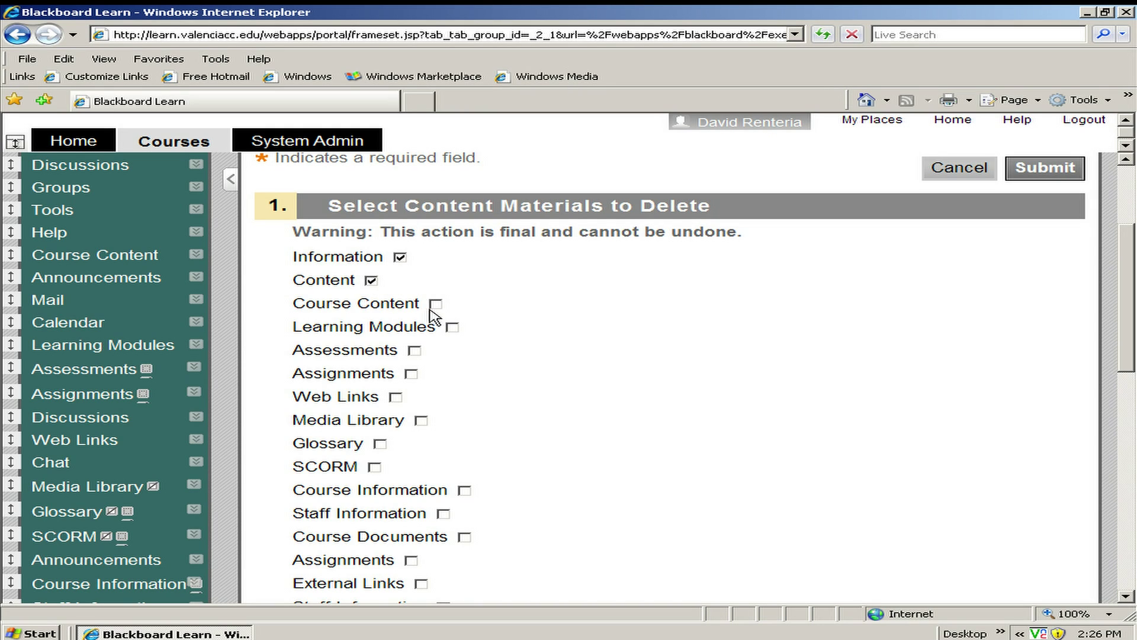
left_click(436, 304)
left_click(452, 327)
left_click(414, 351)
left_click(396, 397)
left_click(422, 420)
Check Course Information, both Staff Information areas, Course Documents, Assignments and External Links
left_click(464, 491)
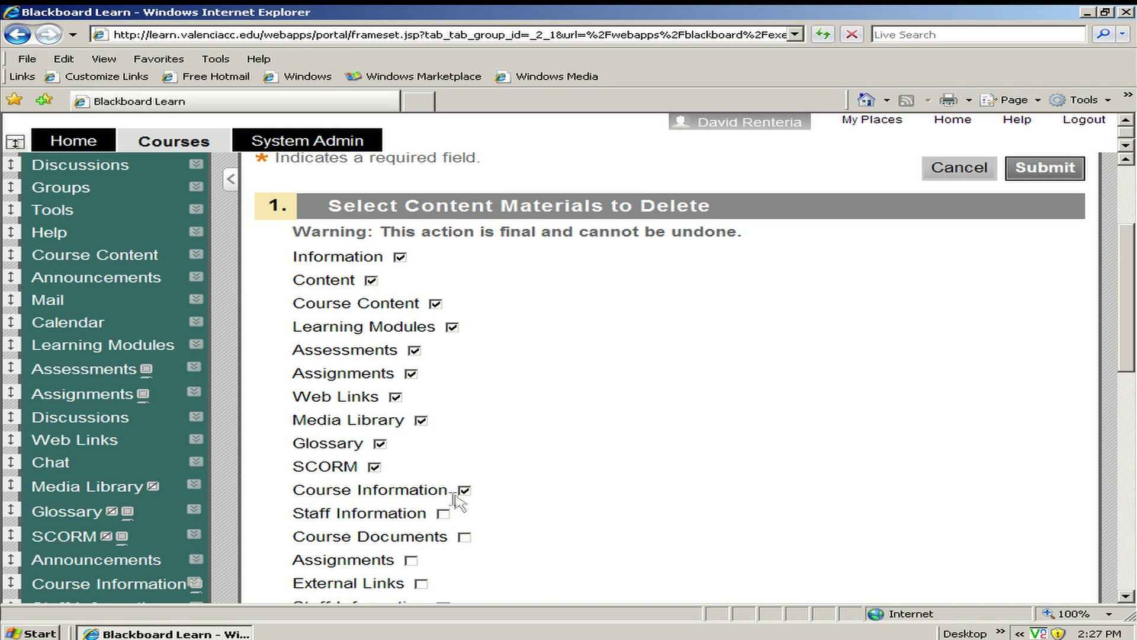
left_click(444, 513)
left_click(465, 537)
left_click(411, 561)
scroll(462, 566, "down", 2)
left_click(421, 449)
left_click(443, 472)
scroll(586, 457, "down", 4)
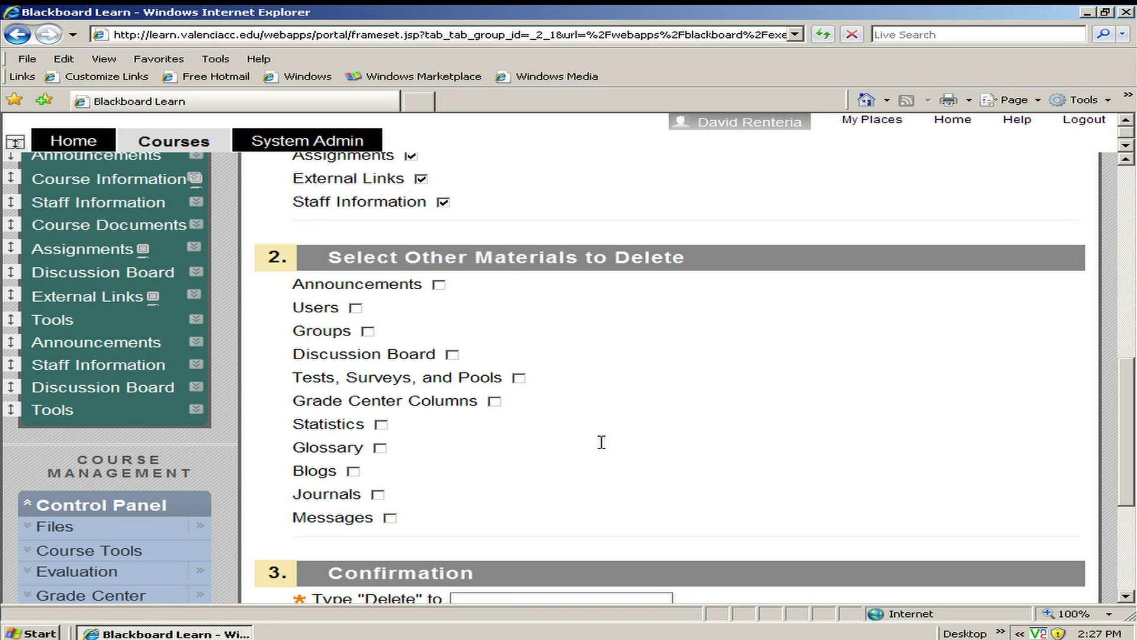
Check Announcements, Groups, Discussion Board, Grade Center Columns, Glossary, Blogs, Journals and Messages, leaving Users
left_click(439, 286)
double_click(302, 309)
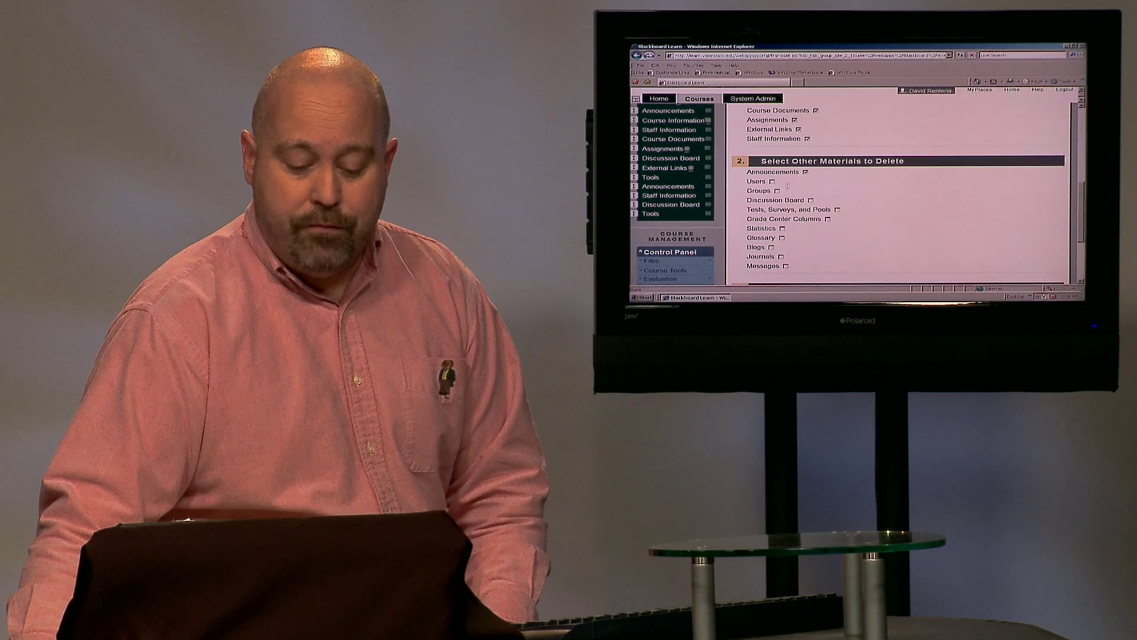
left_click(776, 191)
left_click(810, 200)
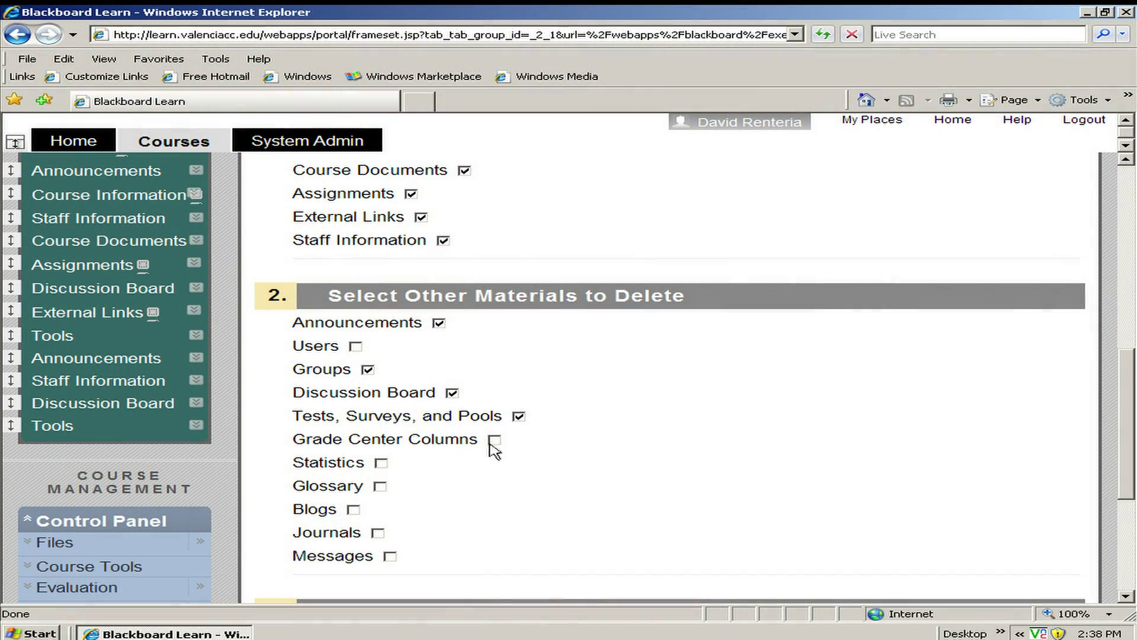
left_click(494, 439)
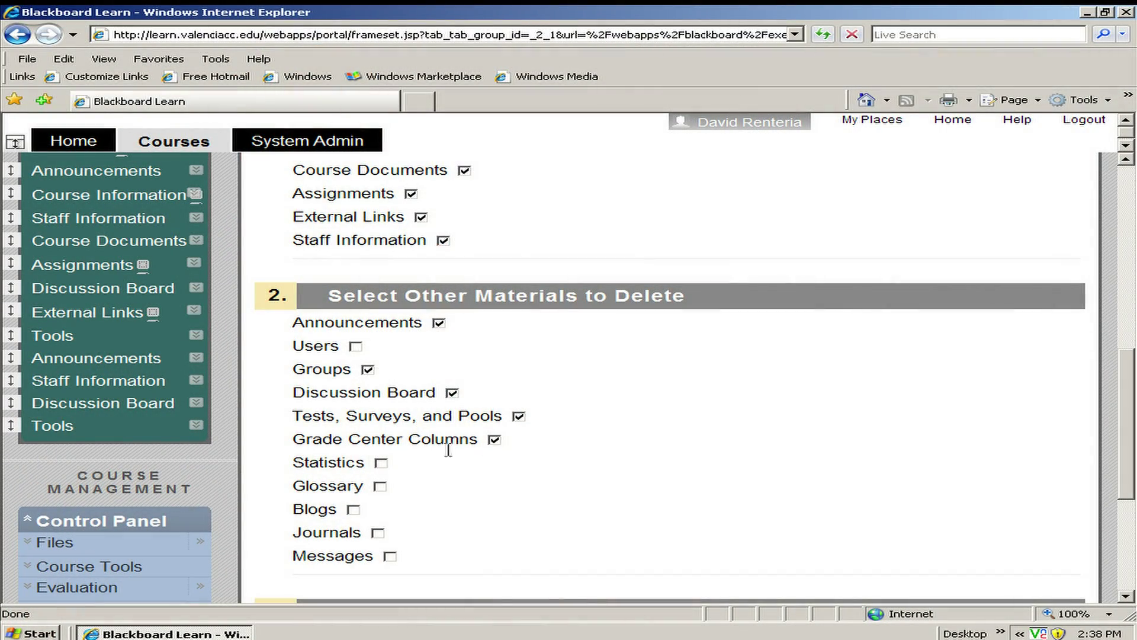
left_click(380, 485)
left_click(354, 510)
left_click(377, 532)
left_click(390, 557)
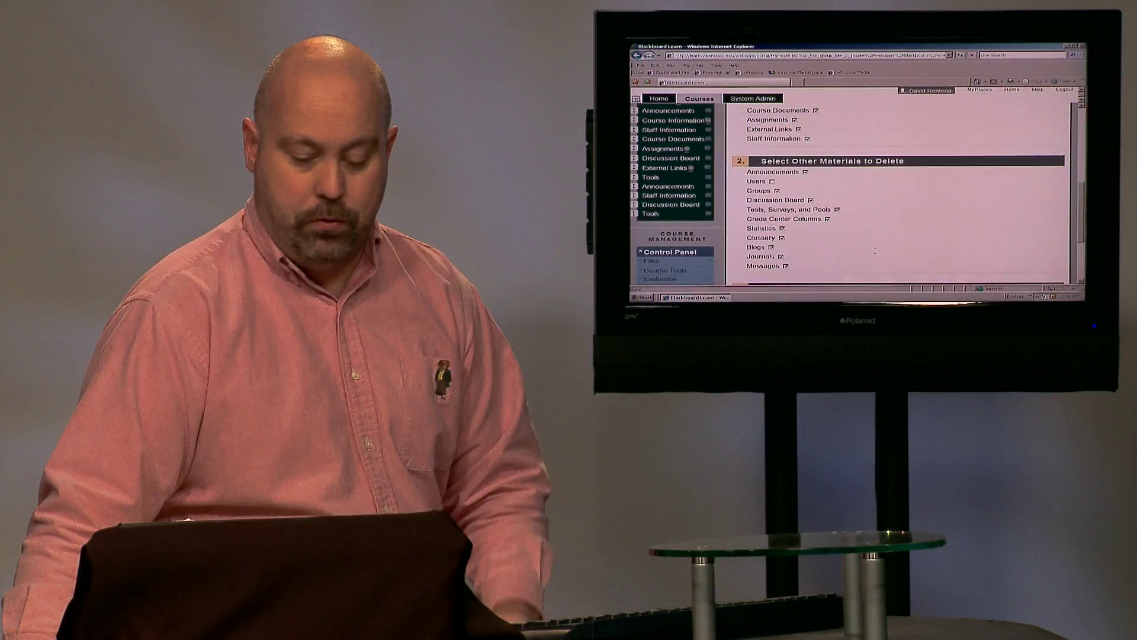
scroll(875, 251, "down", 3)
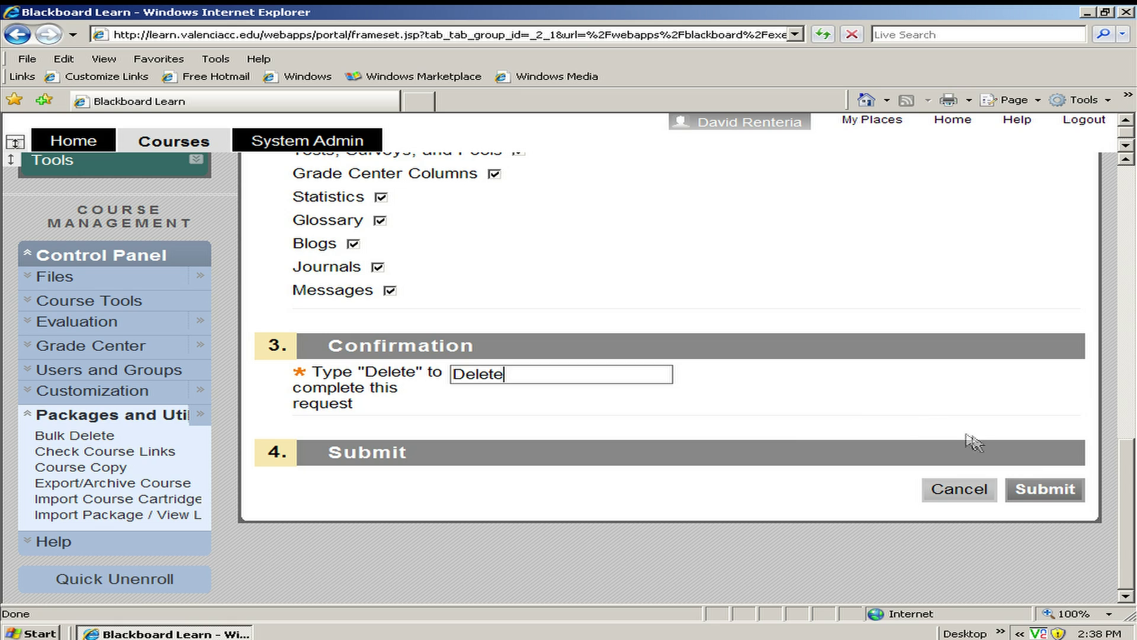
Submit the second bulk delete and get 'Success: Bulk Delete operation completed.'
left_click(1041, 493)
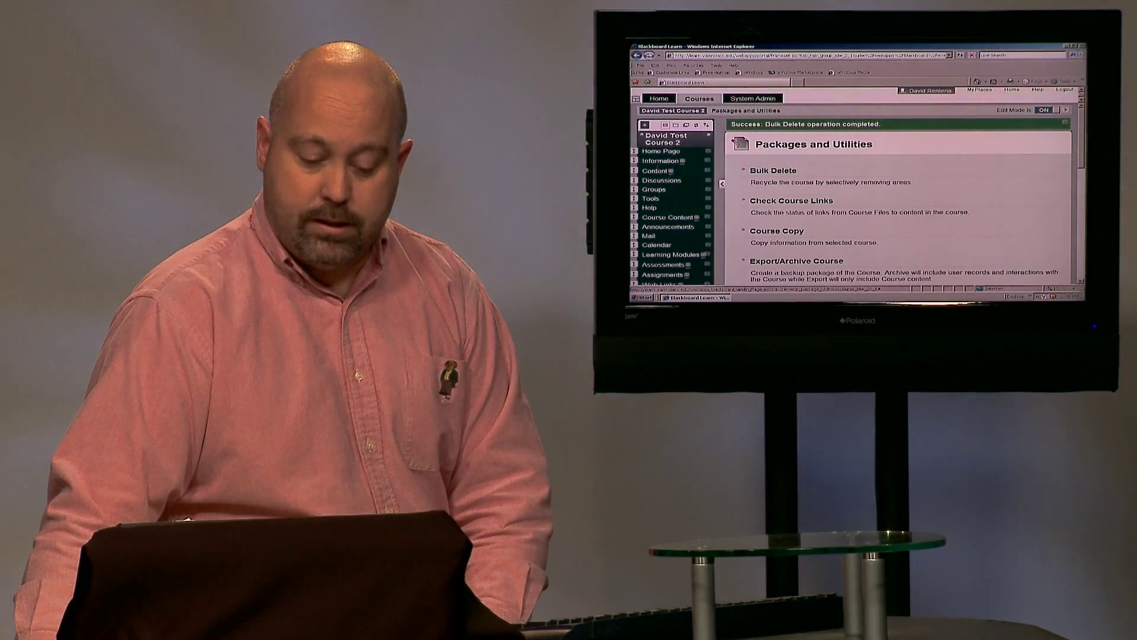
Open the course Content area to confirm it is now an empty folder
left_click(659, 171)
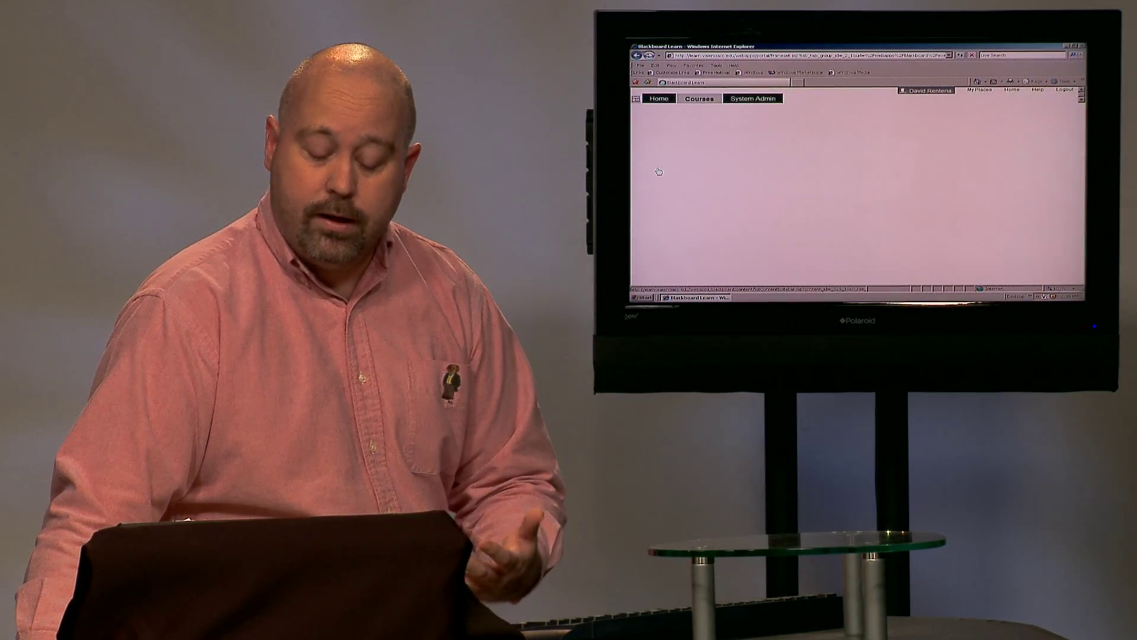